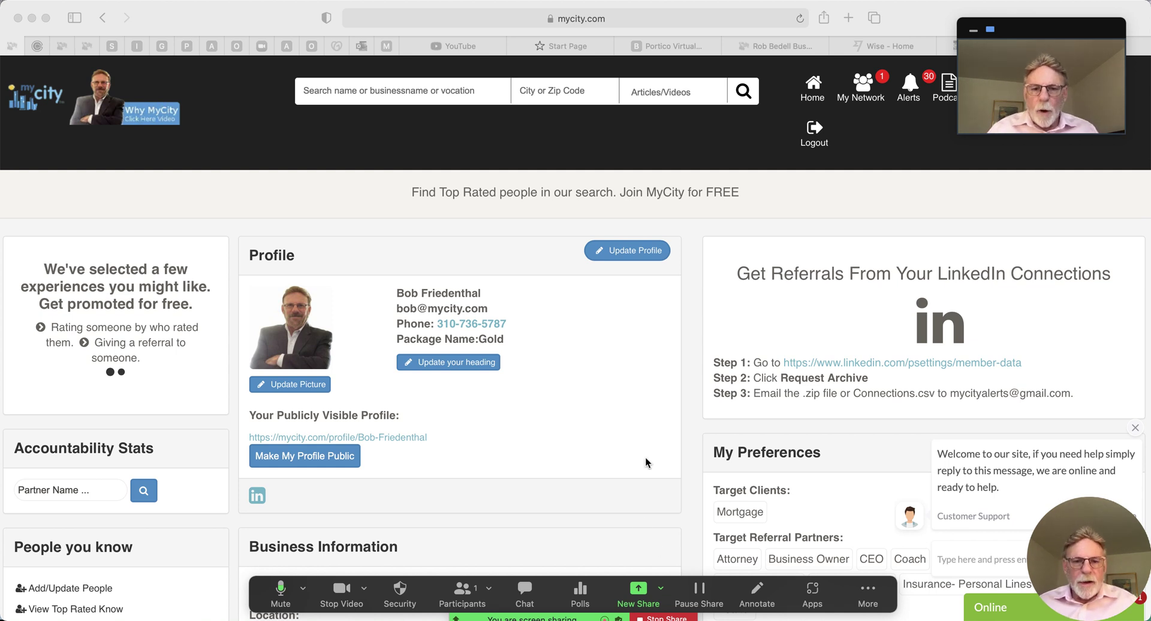
# Open the Referral Wizard and choose CPA as the vocation of the member to introduce.
pyautogui.scroll(-4, 645, 458)
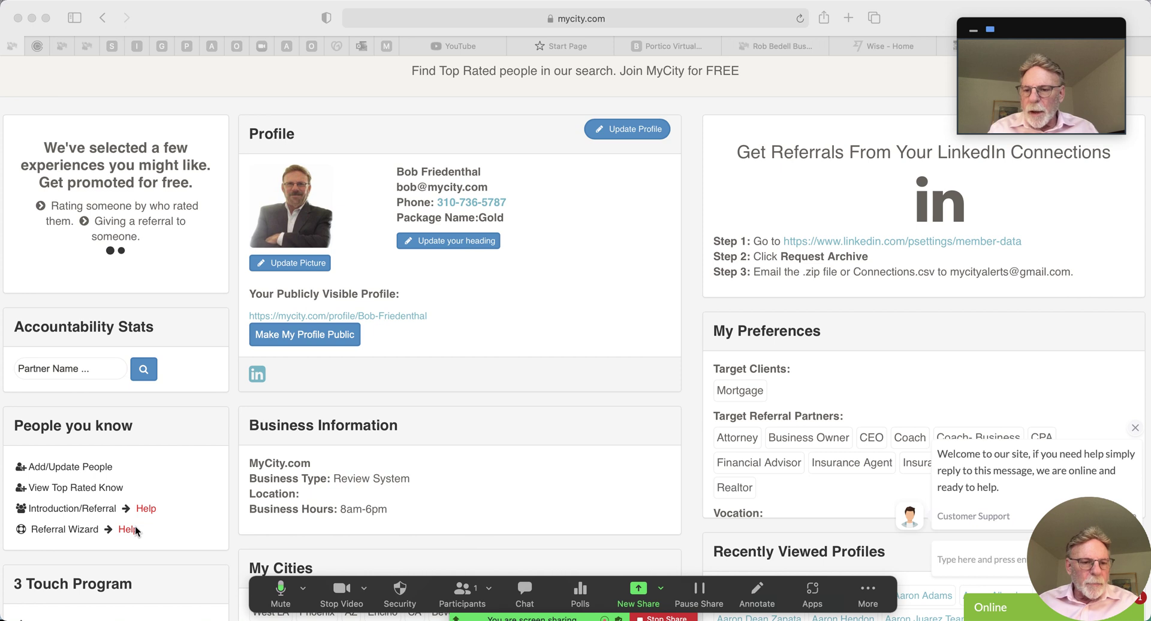
pyautogui.click(86, 531)
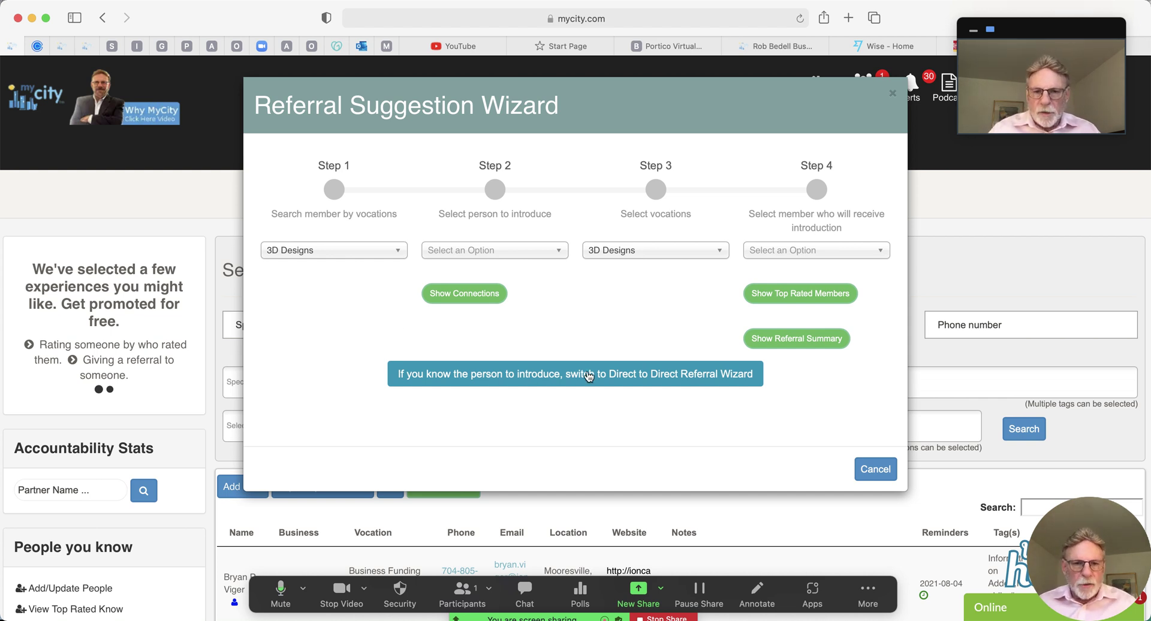
pyautogui.click(375, 251)
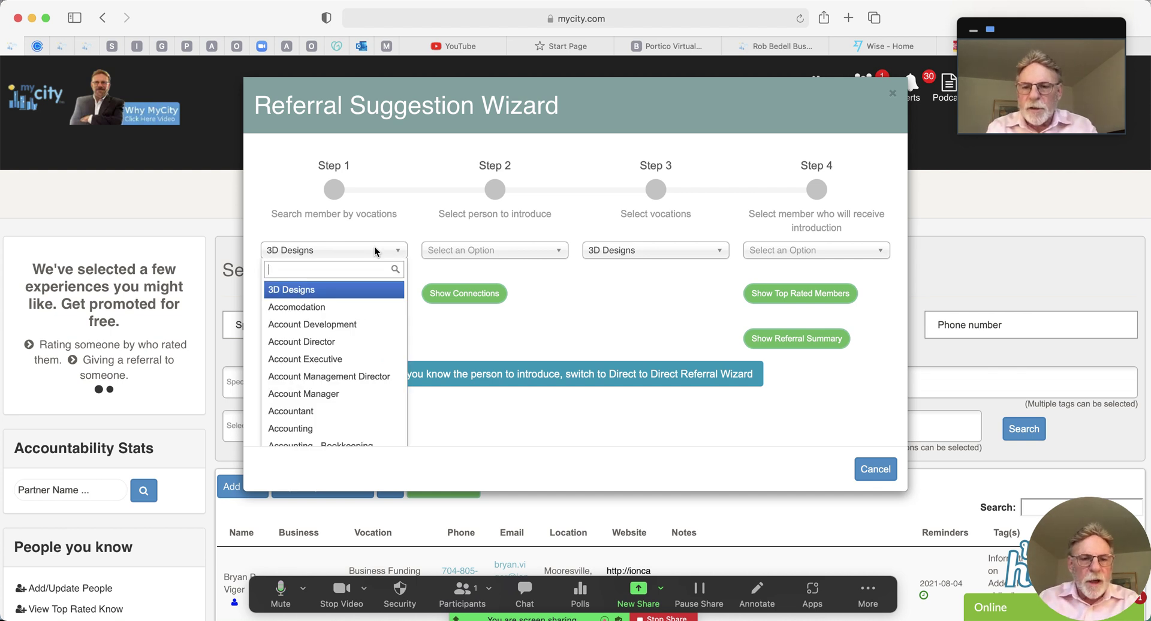
pyautogui.write('cpa')
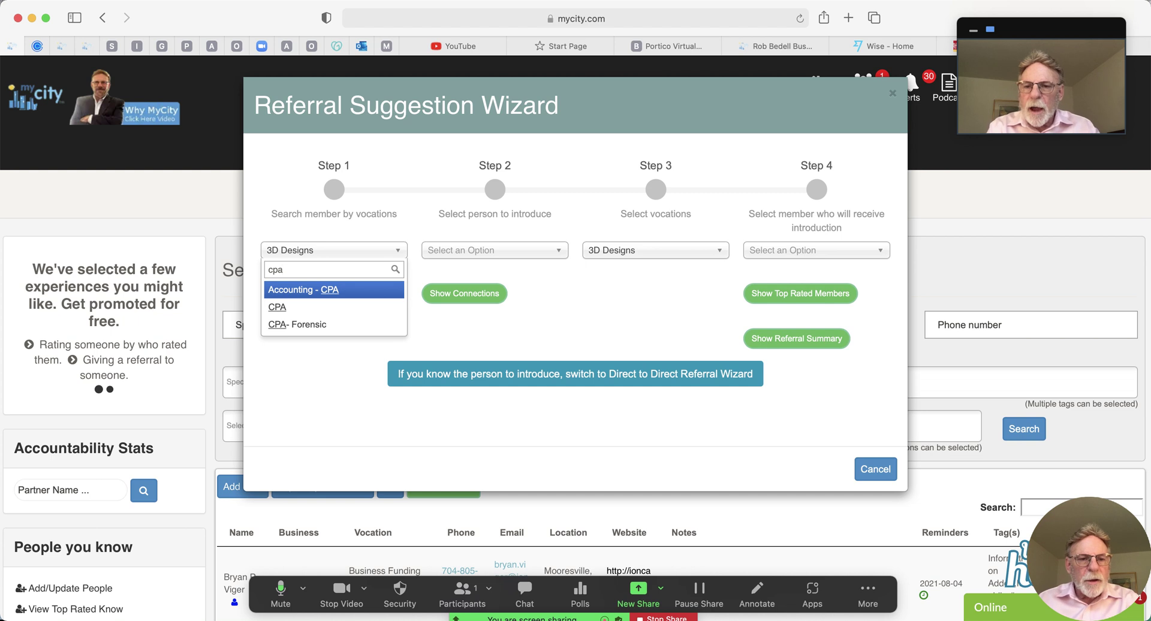
pyautogui.click(288, 307)
# Load the connections for the CPA vocation and select the intended CPA contact as the person to introduce.
pyautogui.click(448, 295)
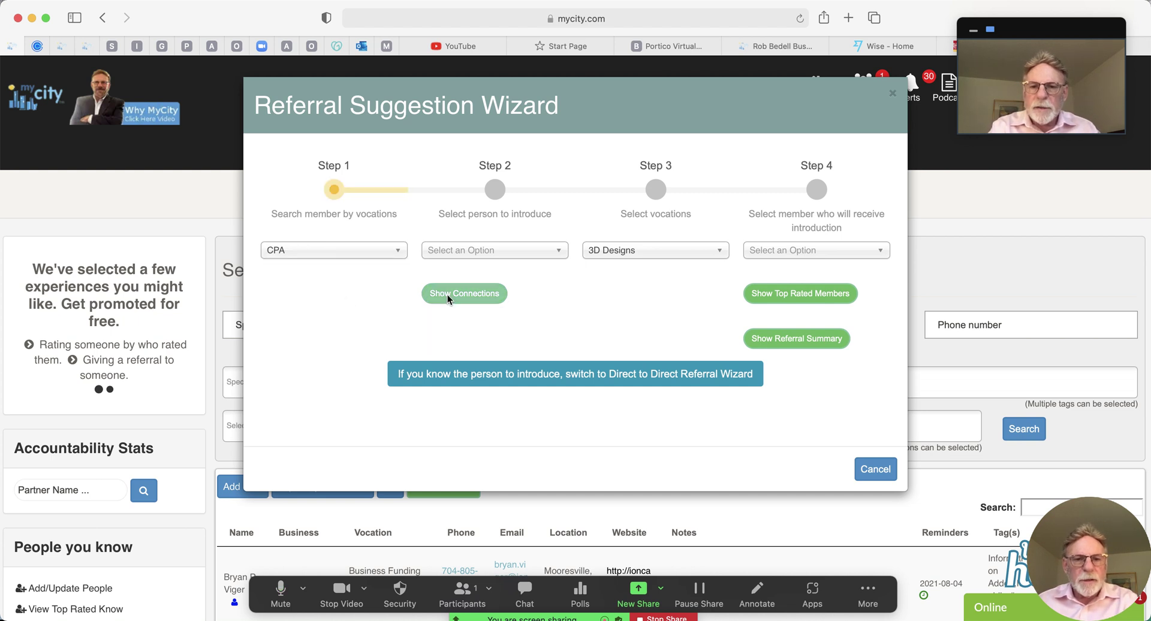
pyautogui.click(460, 252)
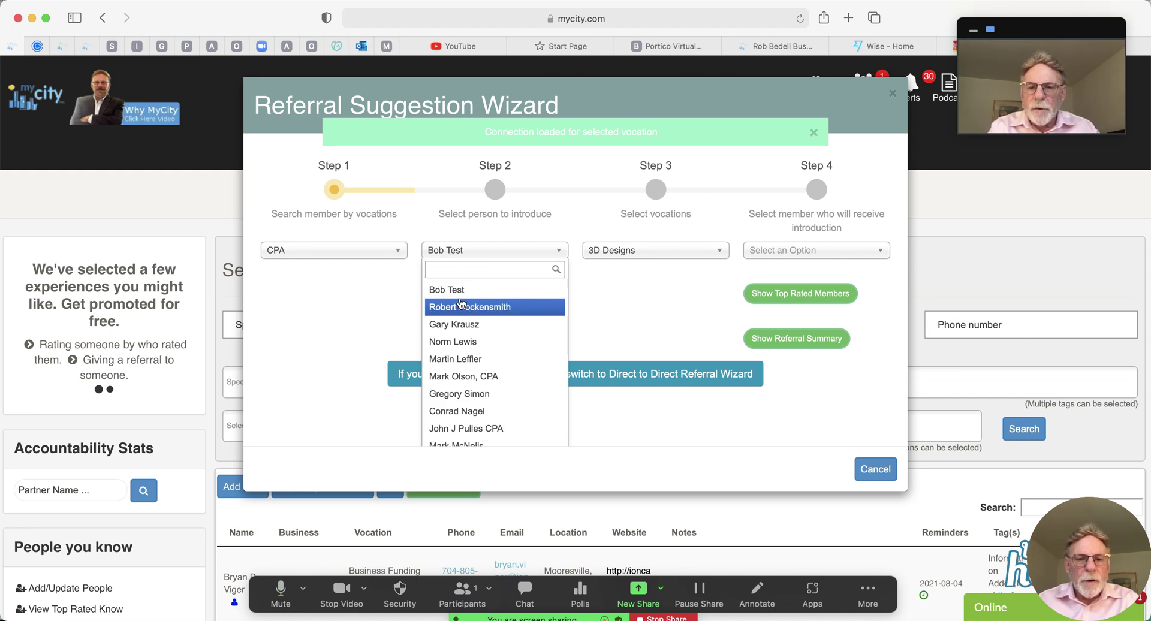
pyautogui.scroll(-1, 463, 304)
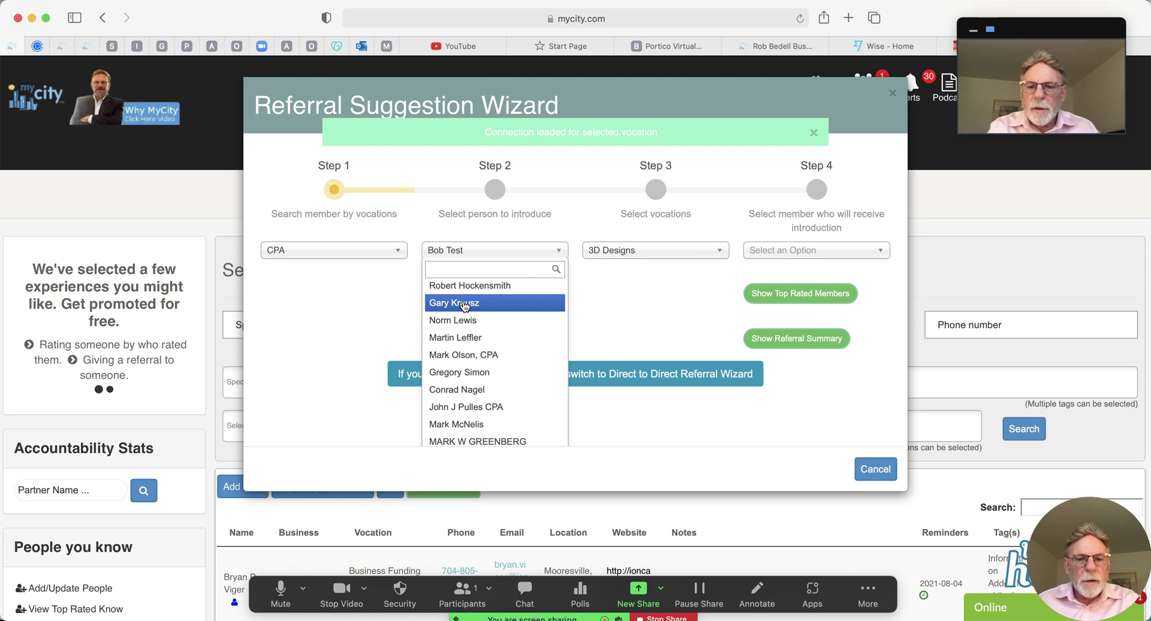
pyautogui.scroll(-1, 465, 305)
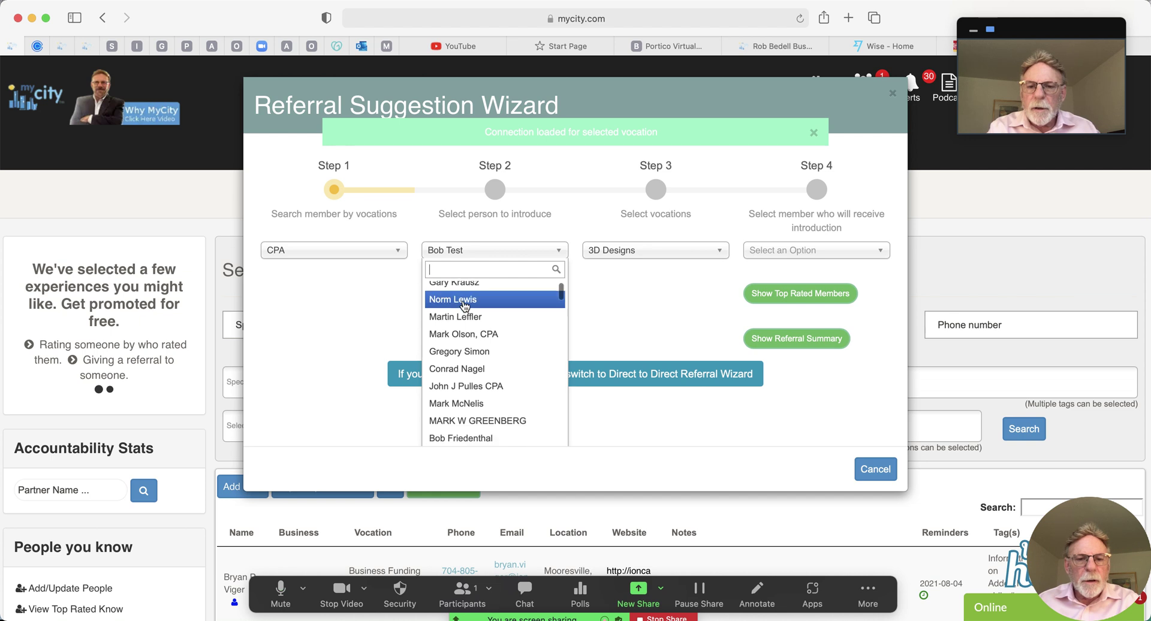
pyautogui.click(465, 335)
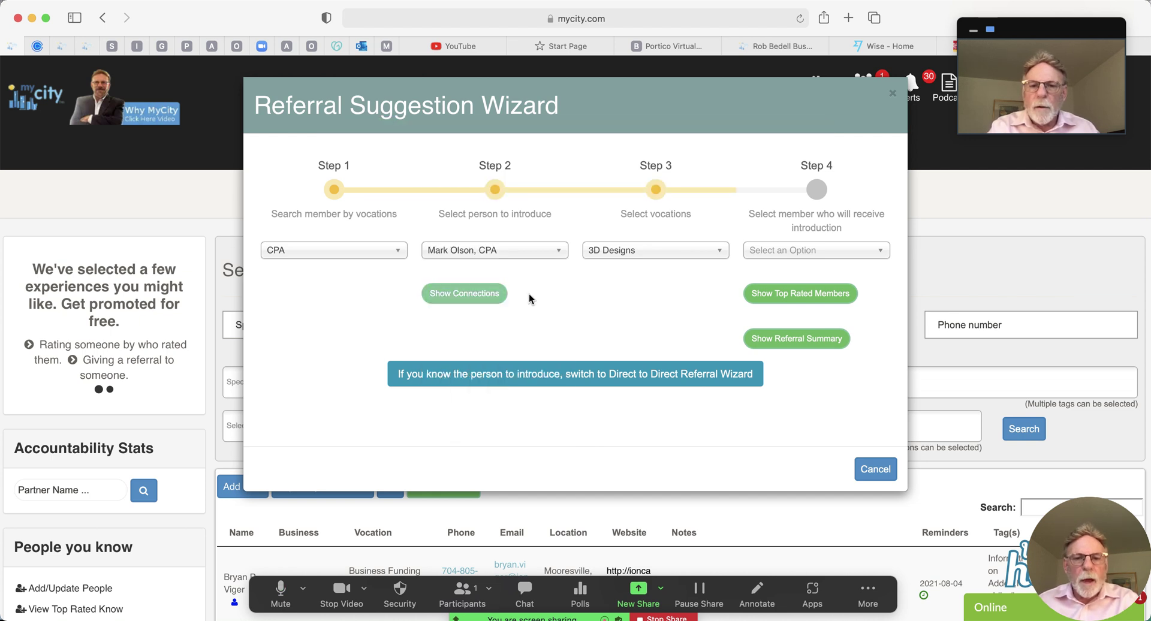
# Set the vocation of the member receiving the introduction to Business Broker.
pyautogui.click(657, 255)
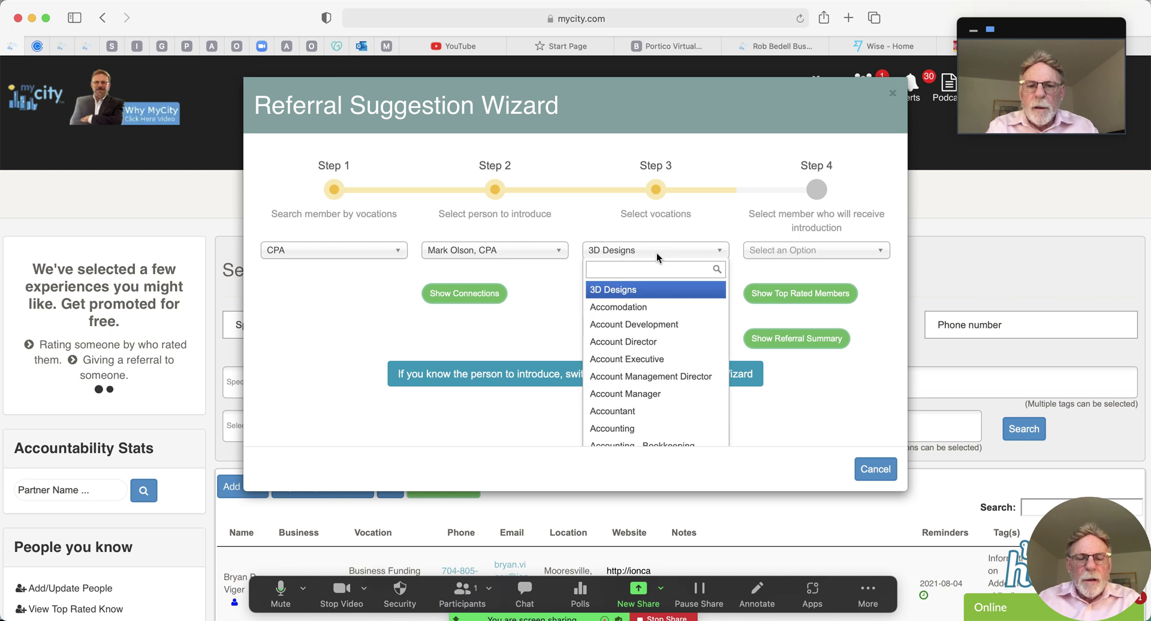
pyautogui.write('business')
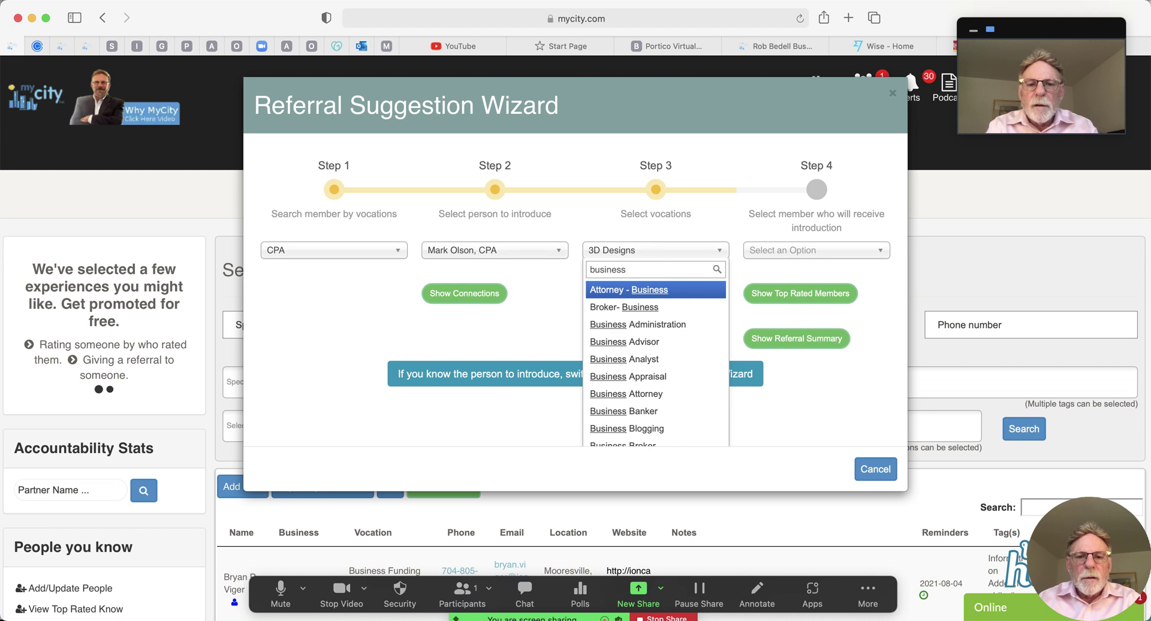
pyautogui.write('br')
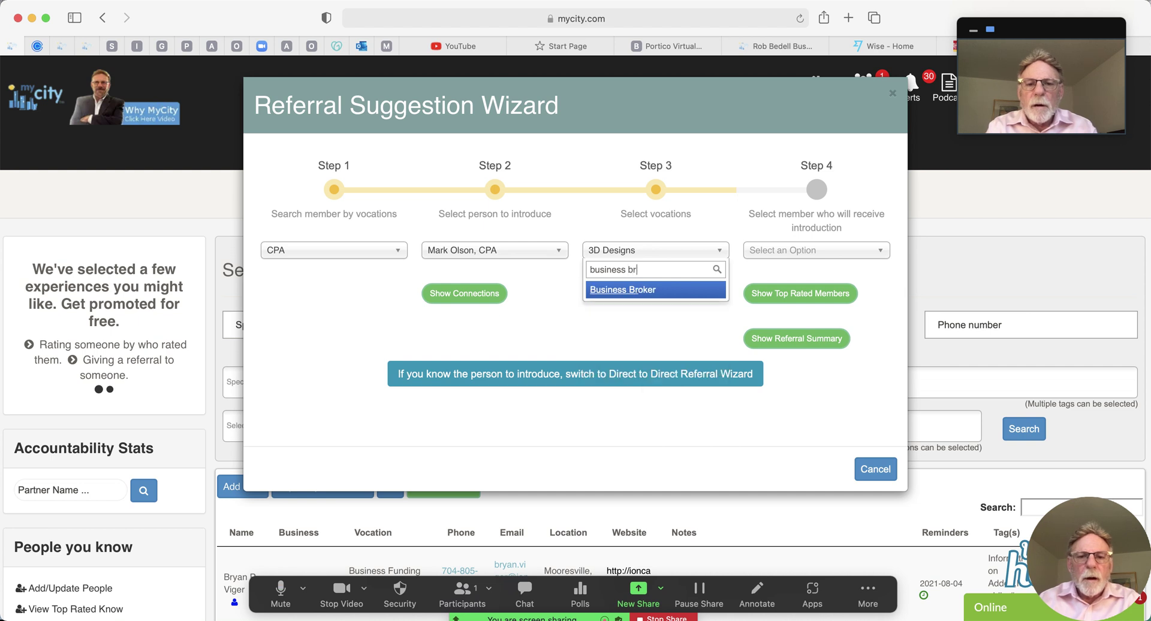
pyautogui.write('i')
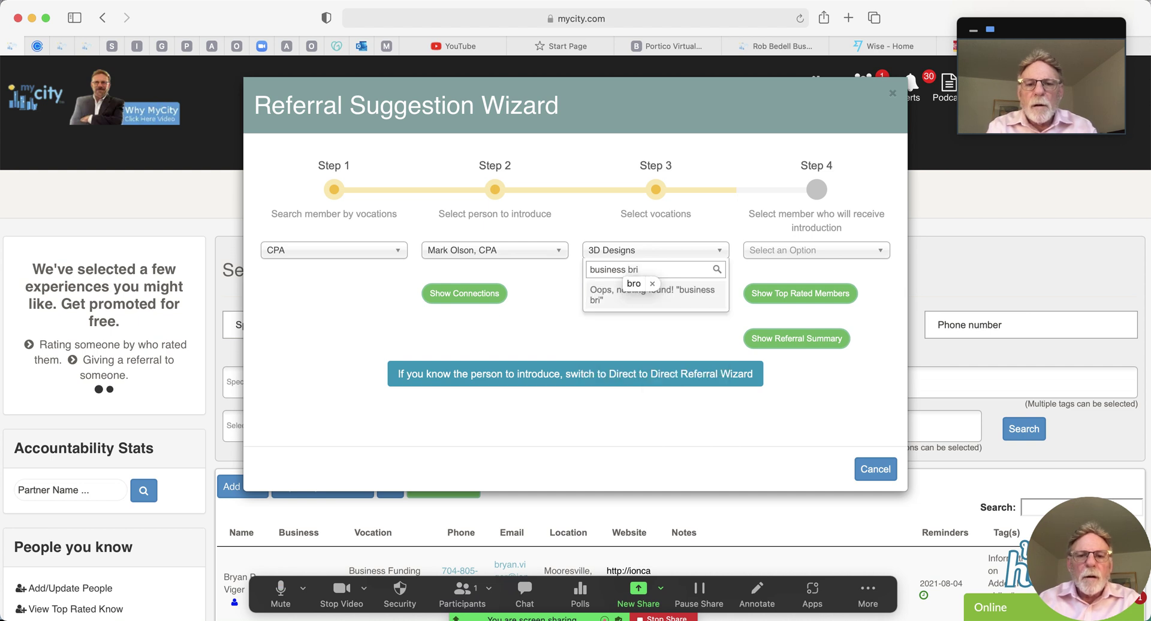
pyautogui.press('BackSpace')
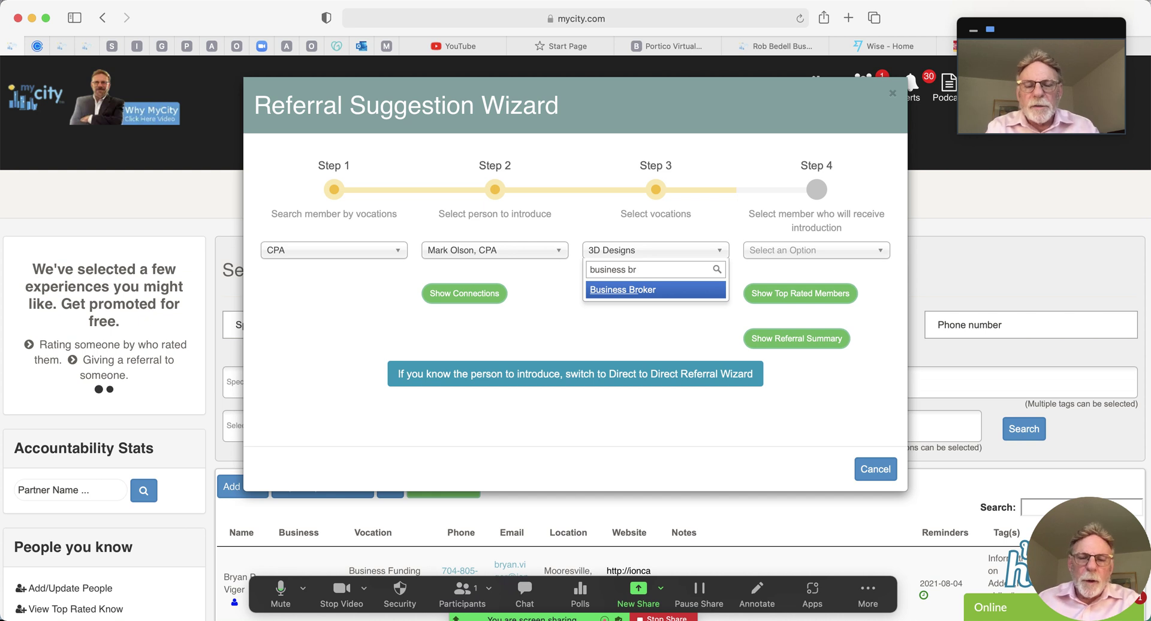
pyautogui.click(634, 291)
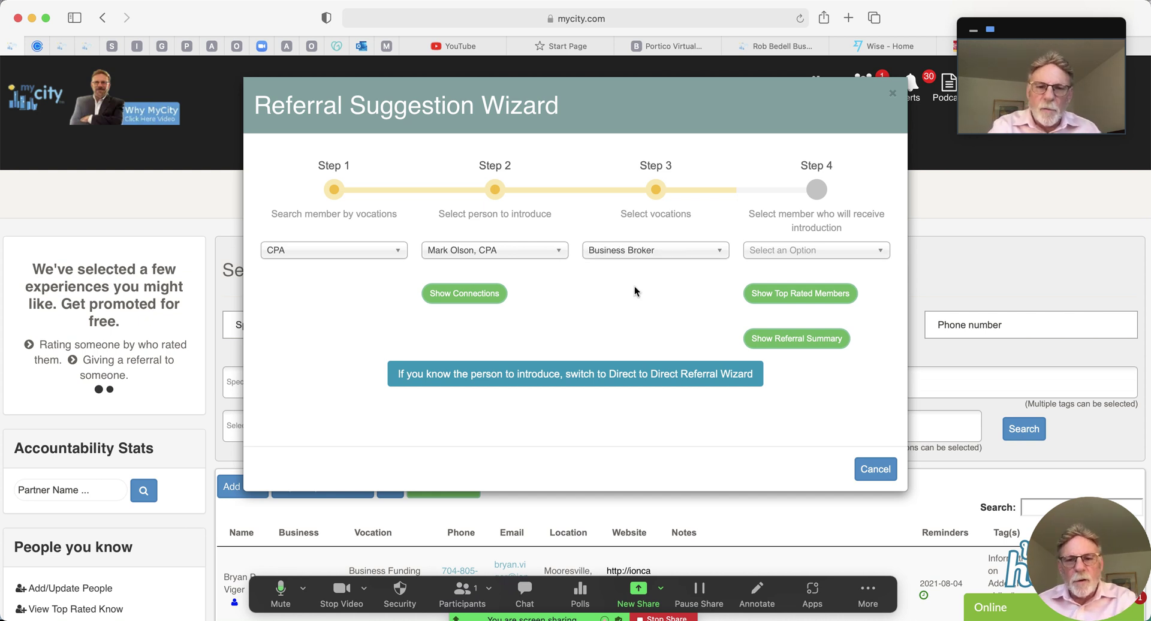
# Load the top rated business brokers and select the member who will receive the introduction.
pyautogui.click(797, 292)
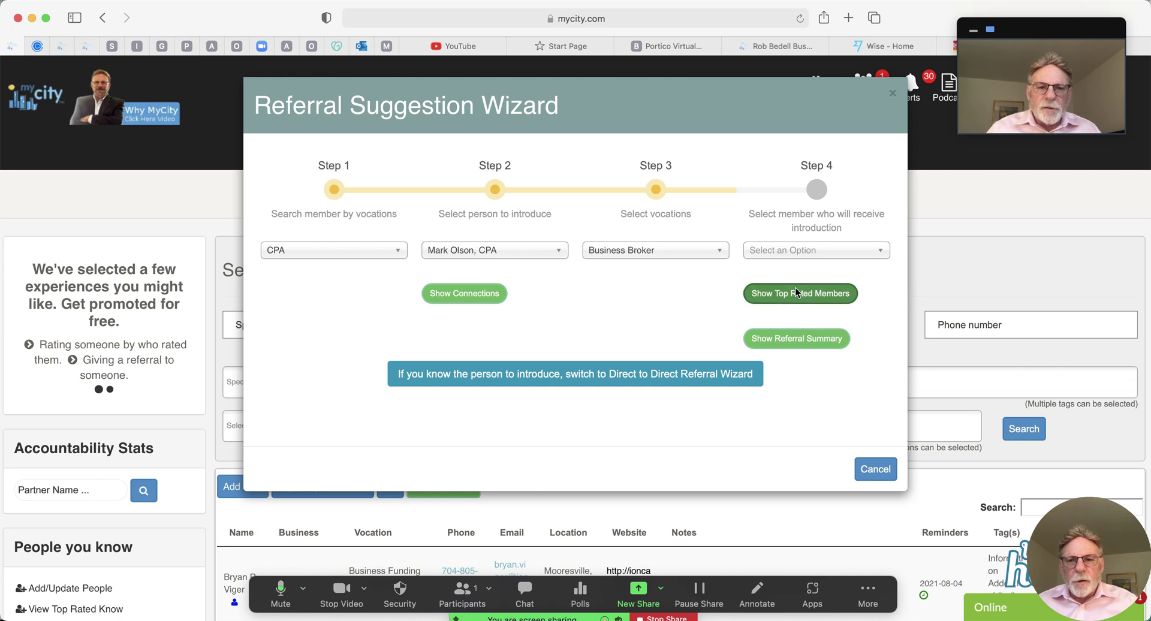
pyautogui.click(797, 252)
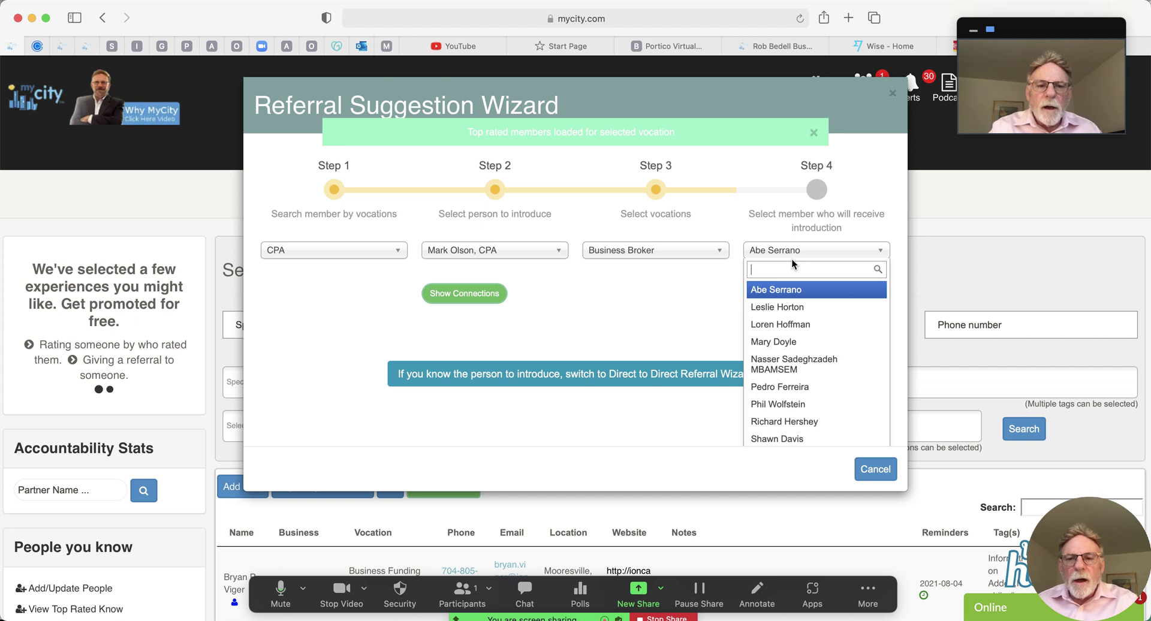
pyautogui.click(770, 402)
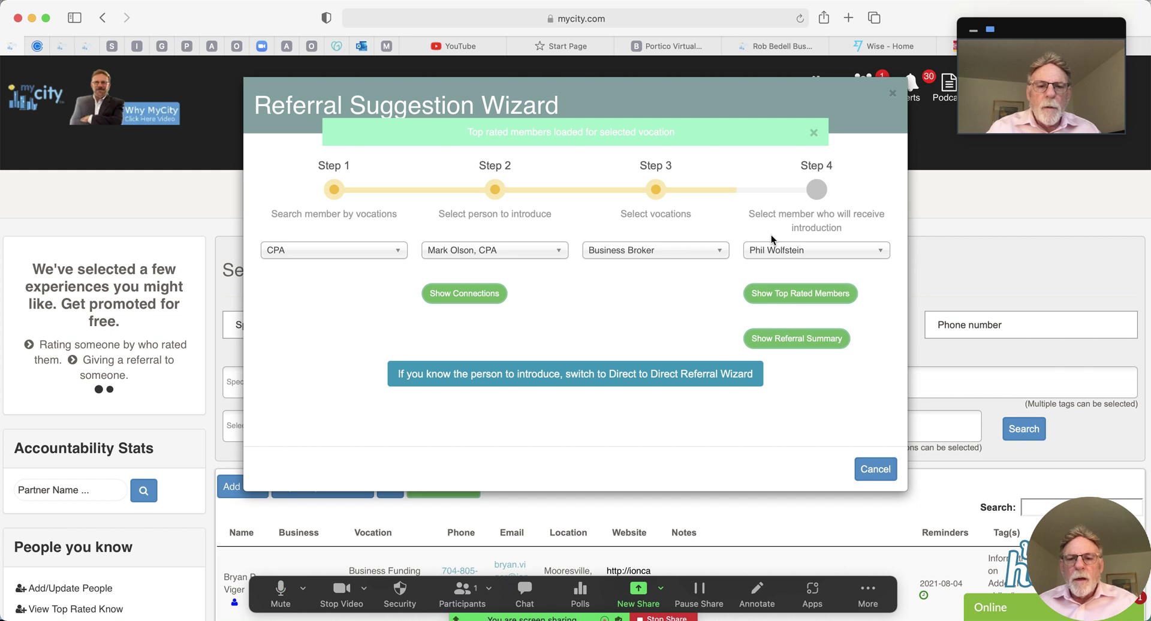
# Show the referral summary, preview the introduction mail template through to its signature, and send the mail.
pyautogui.click(796, 339)
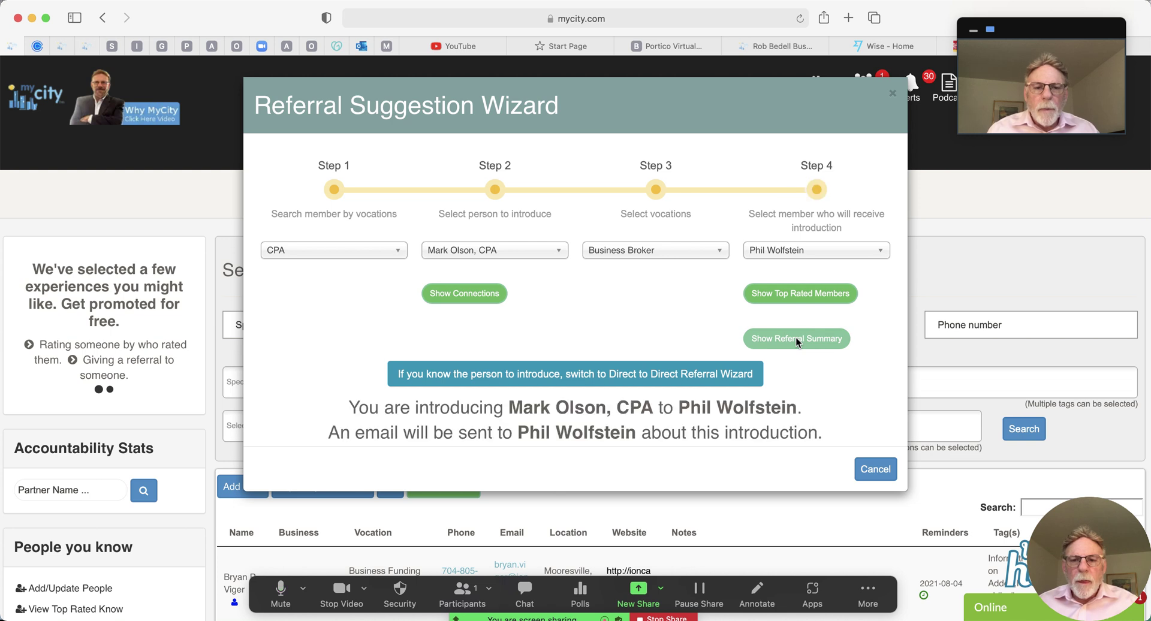
pyautogui.scroll(-5, 693, 312)
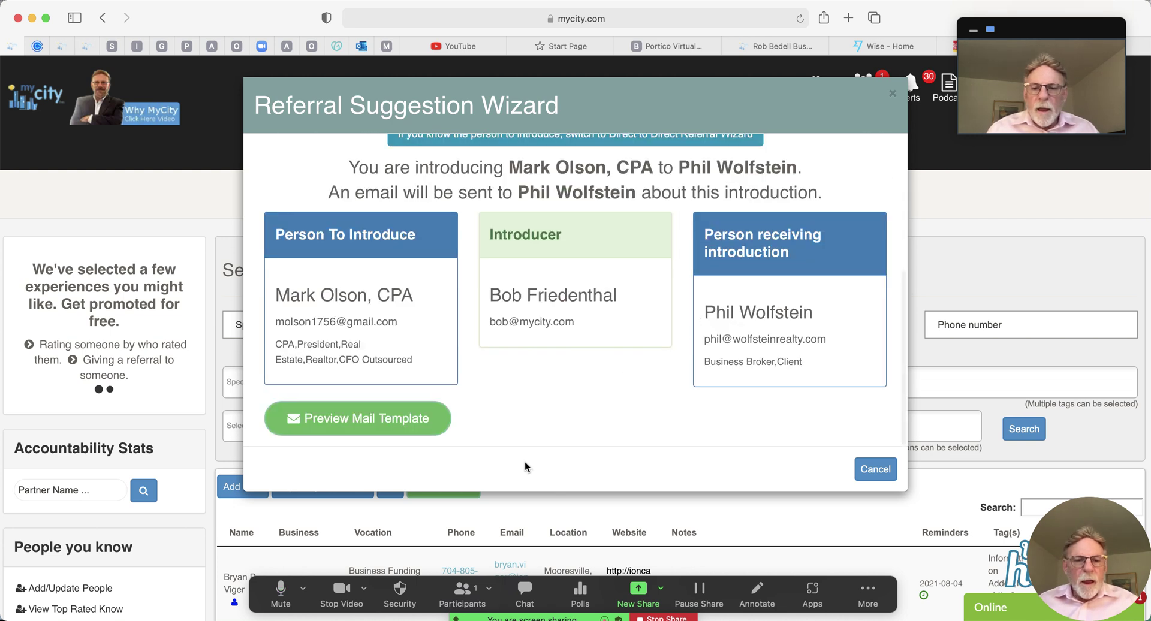
pyautogui.click(397, 420)
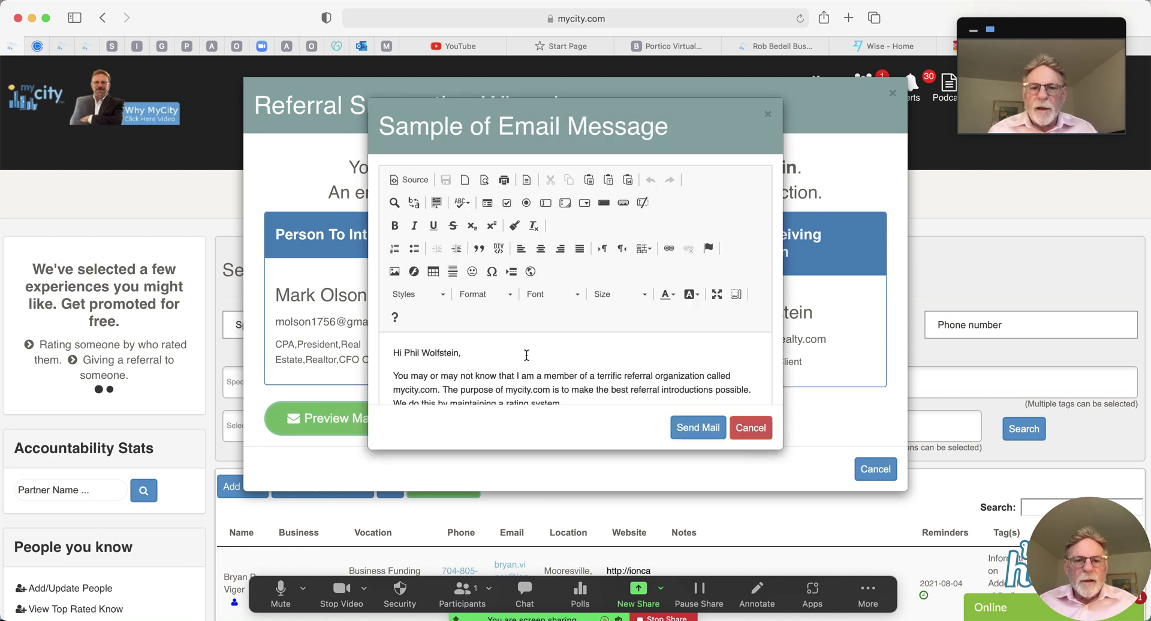
pyautogui.scroll(-10, 556, 349)
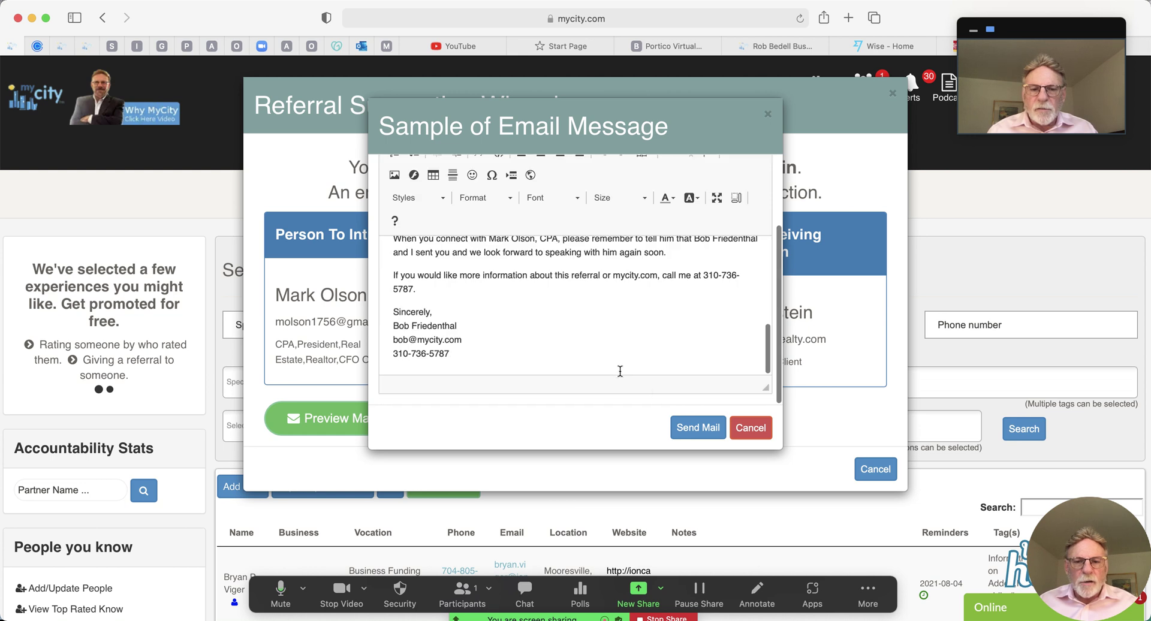
pyautogui.click(685, 425)
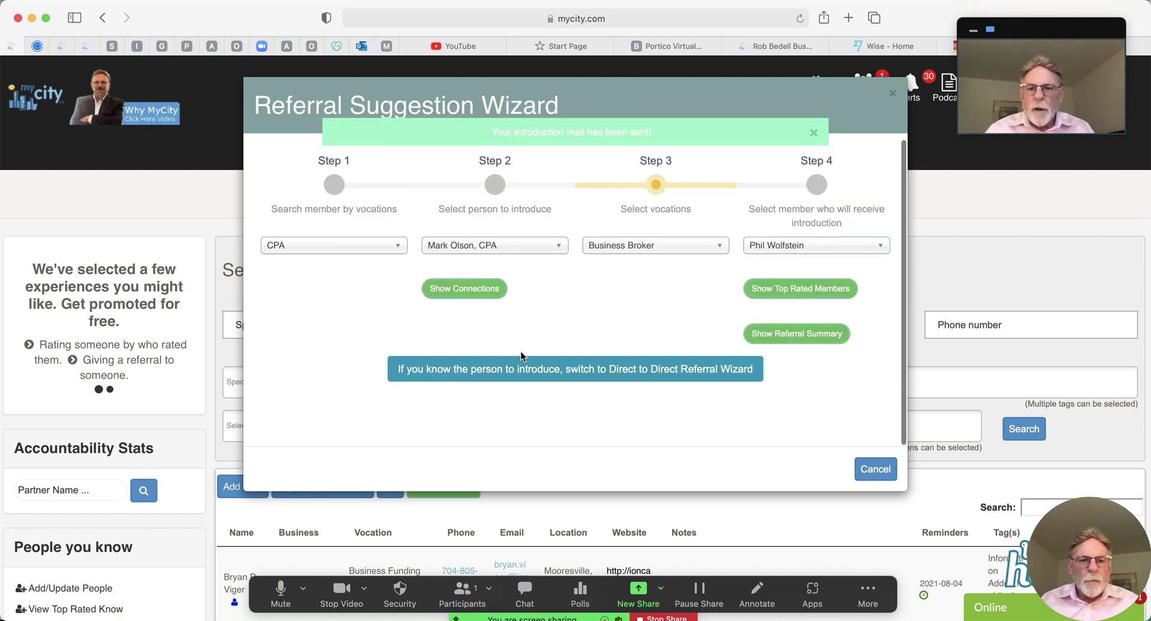
# Switch to the Direct to Direct Referral Wizard and select the same CPA contact as the member to introduce.
pyautogui.click(555, 370)
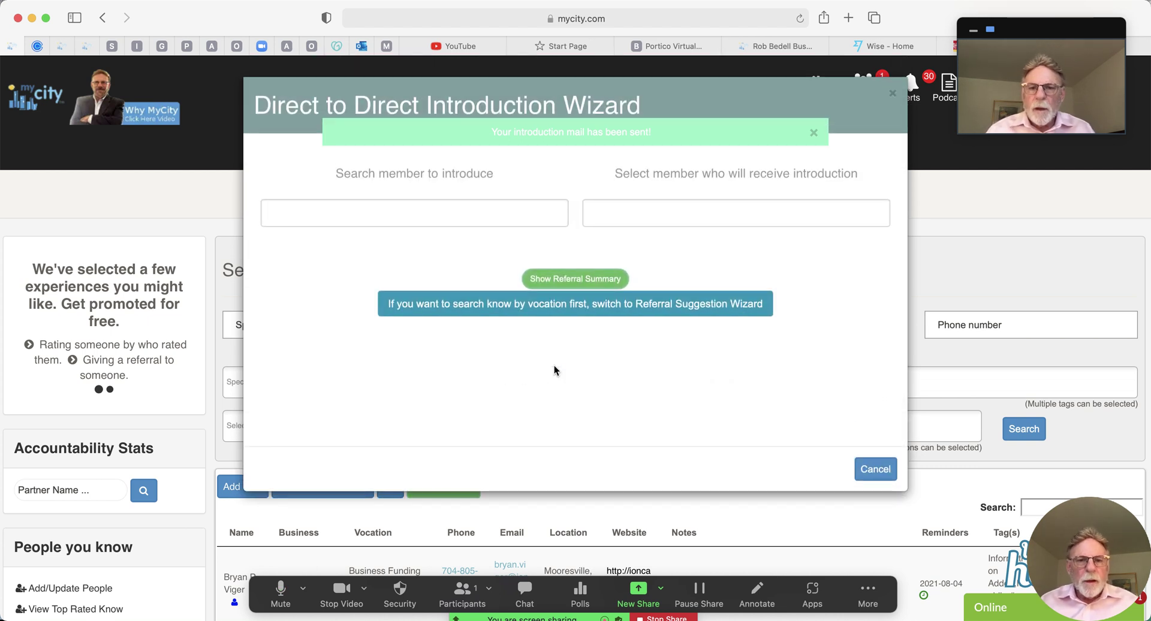
pyautogui.click(431, 215)
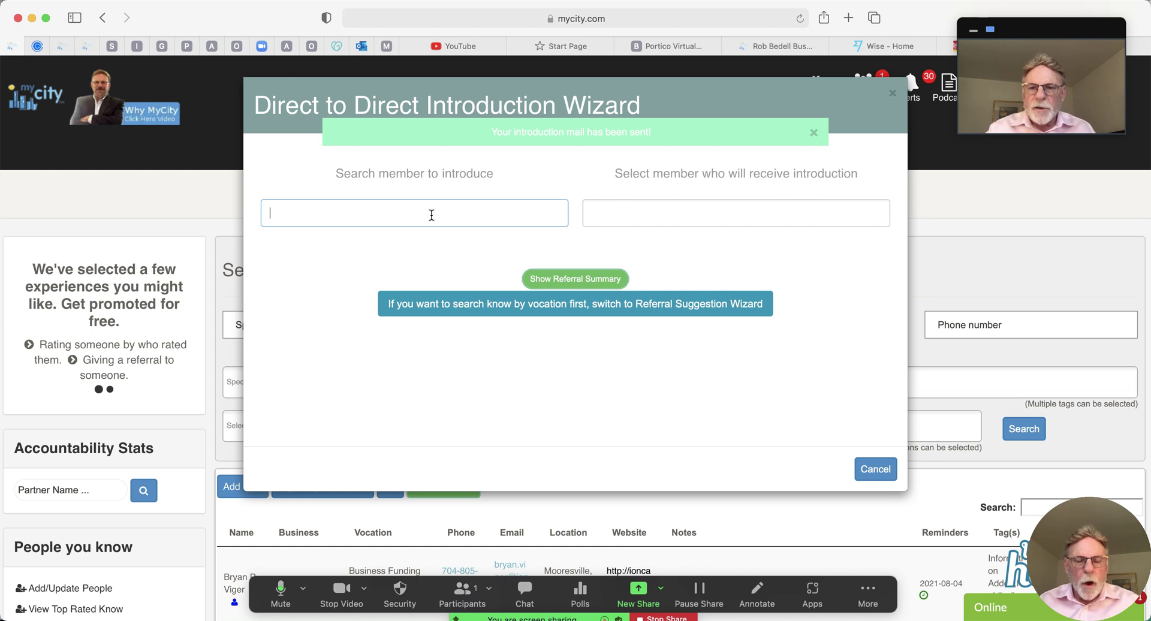
pyautogui.write('mark o')
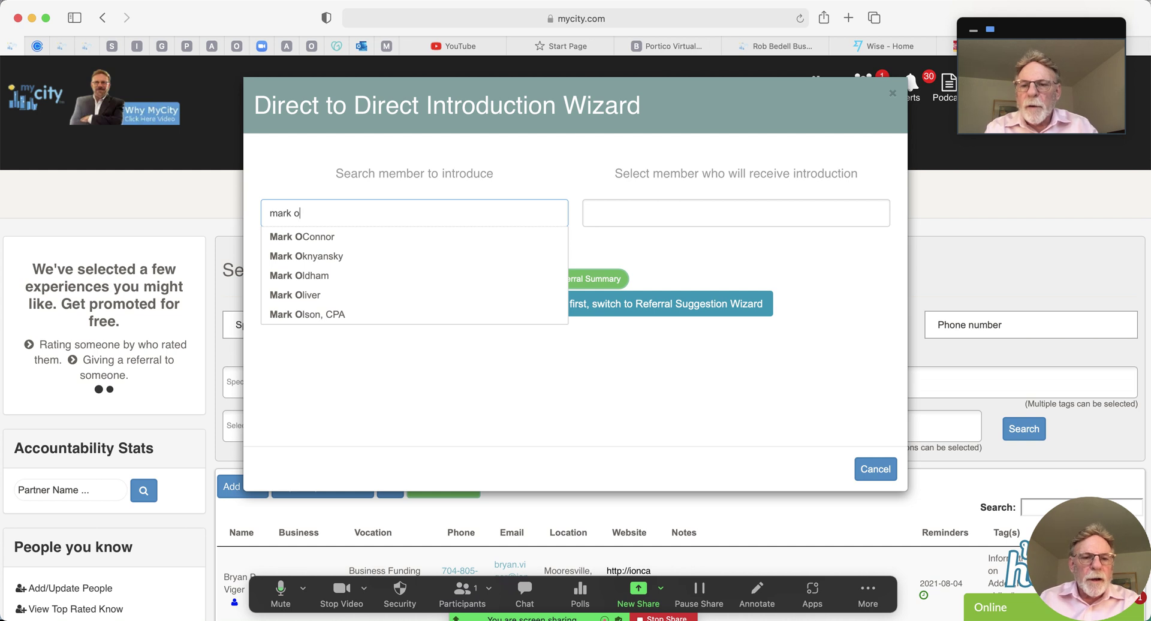
pyautogui.click(372, 312)
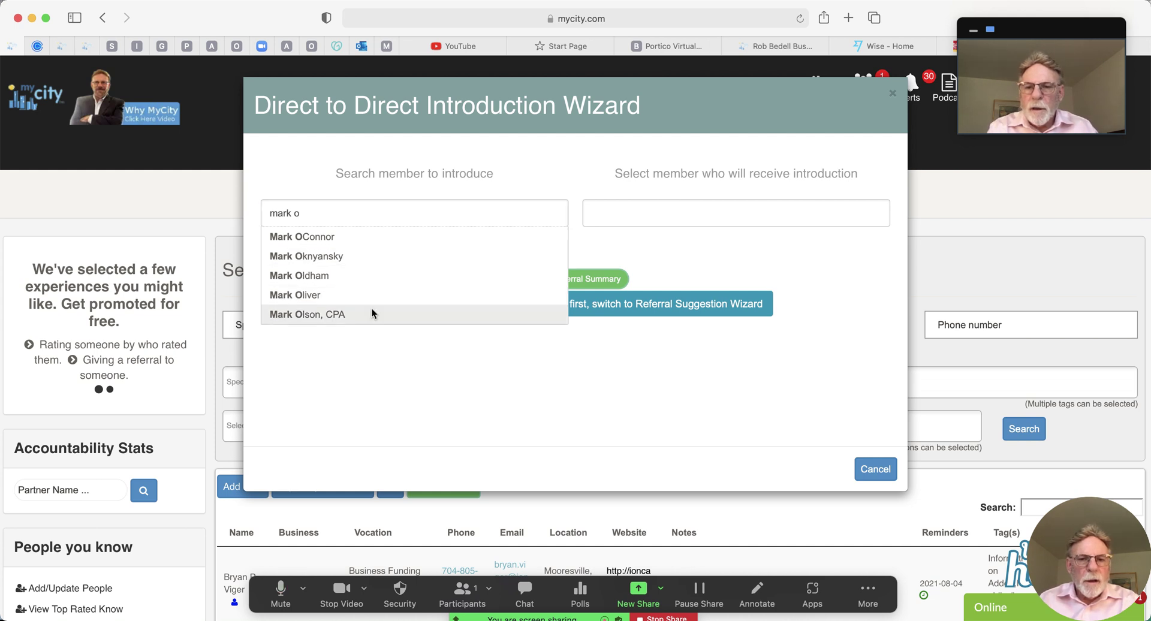
# Search by name for the same business broker and select them as the member receiving the introduction.
pyautogui.click(616, 219)
pyautogui.write('Phil')
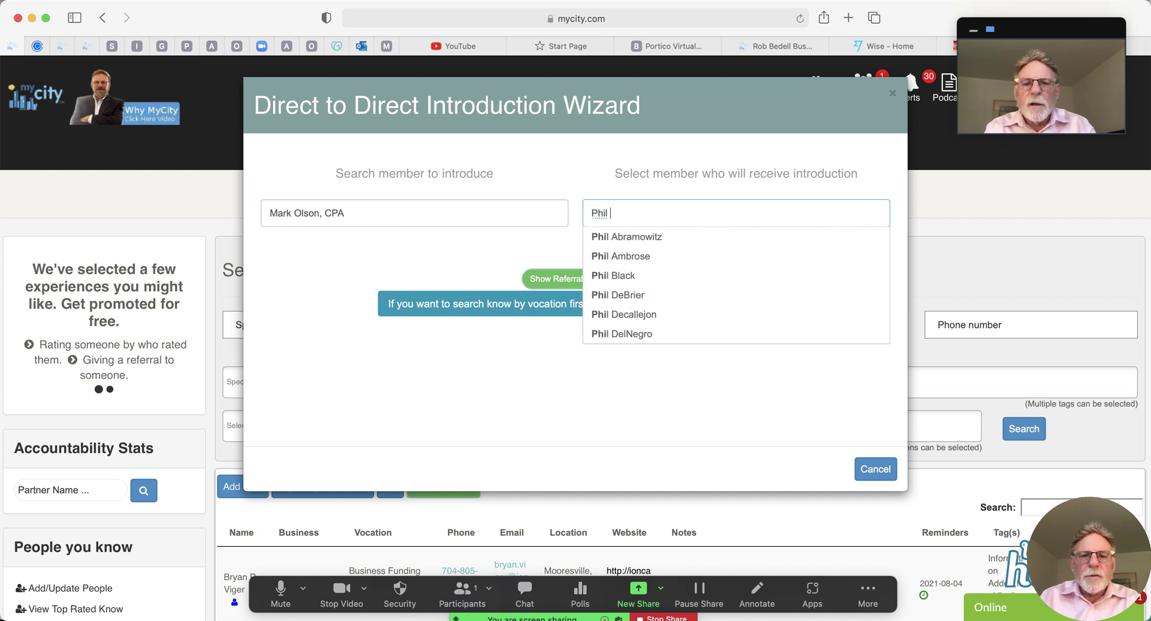
pyautogui.write(' wor')
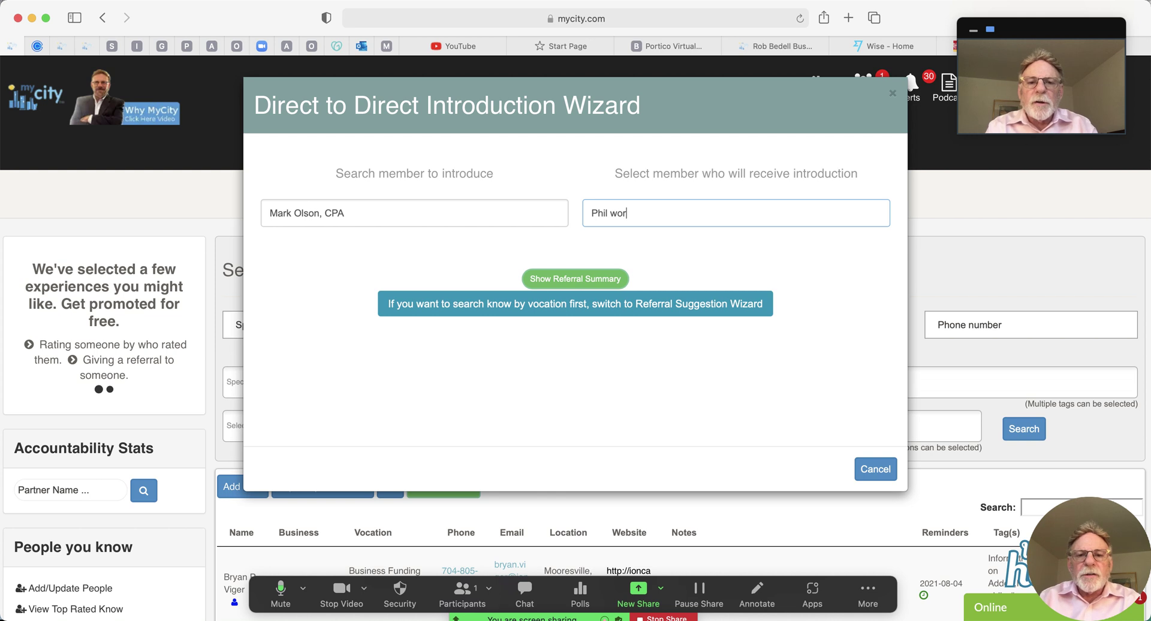
pyautogui.press('BackSpace')
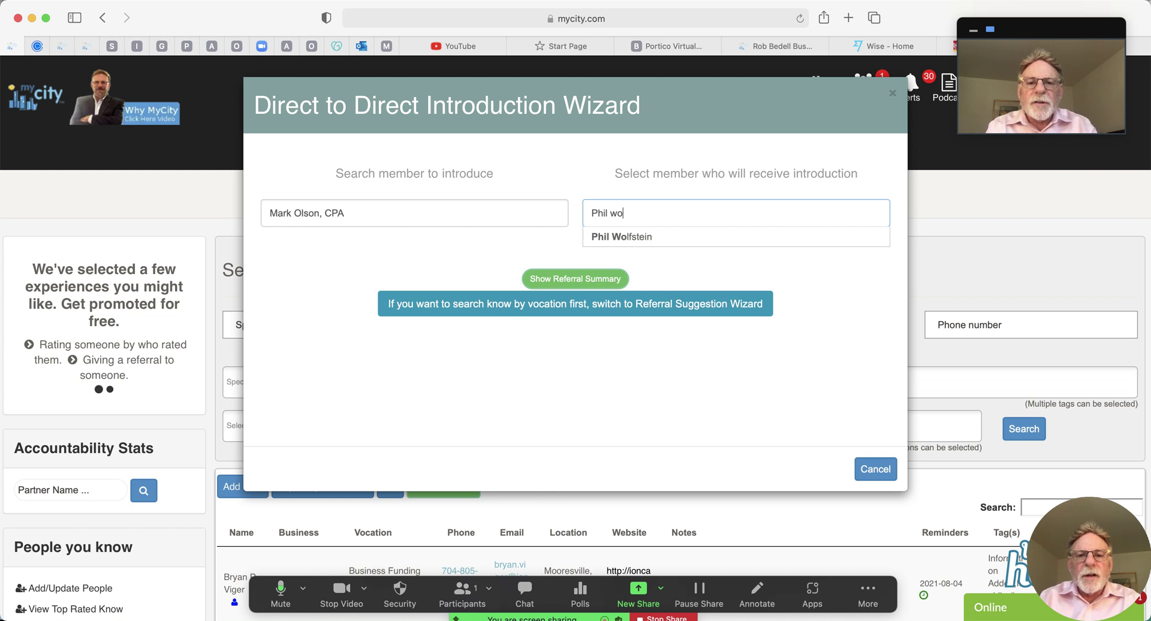
pyautogui.click(627, 236)
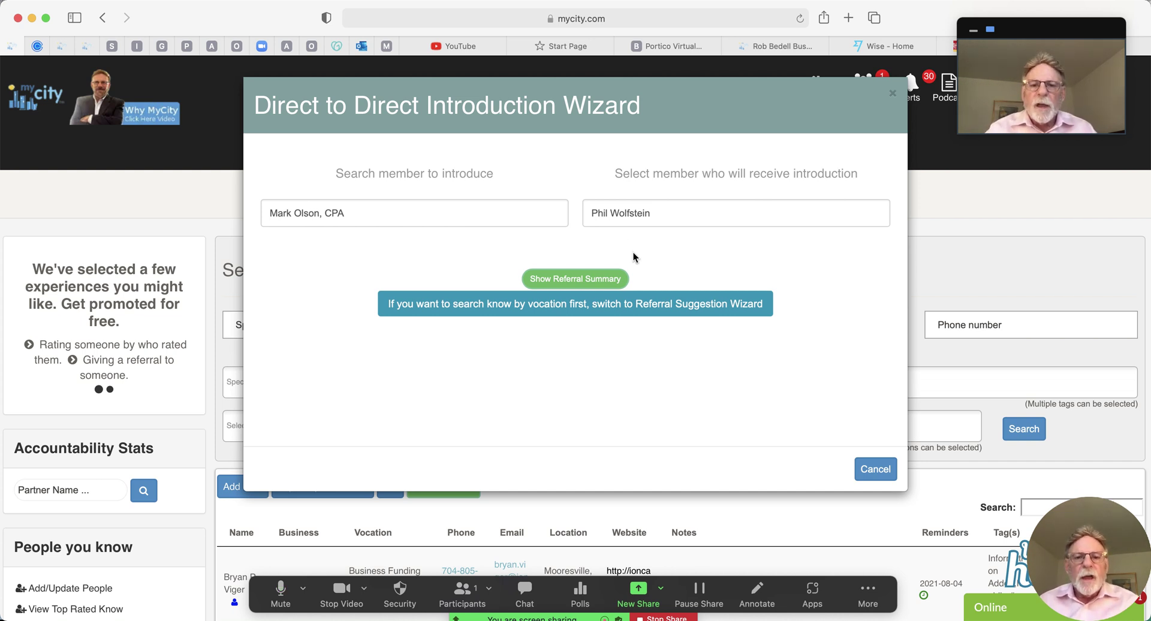
# Show the direct referral summary, preview and send its introduction mail, and close the message window.
pyautogui.click(589, 280)
pyautogui.scroll(-3, 590, 292)
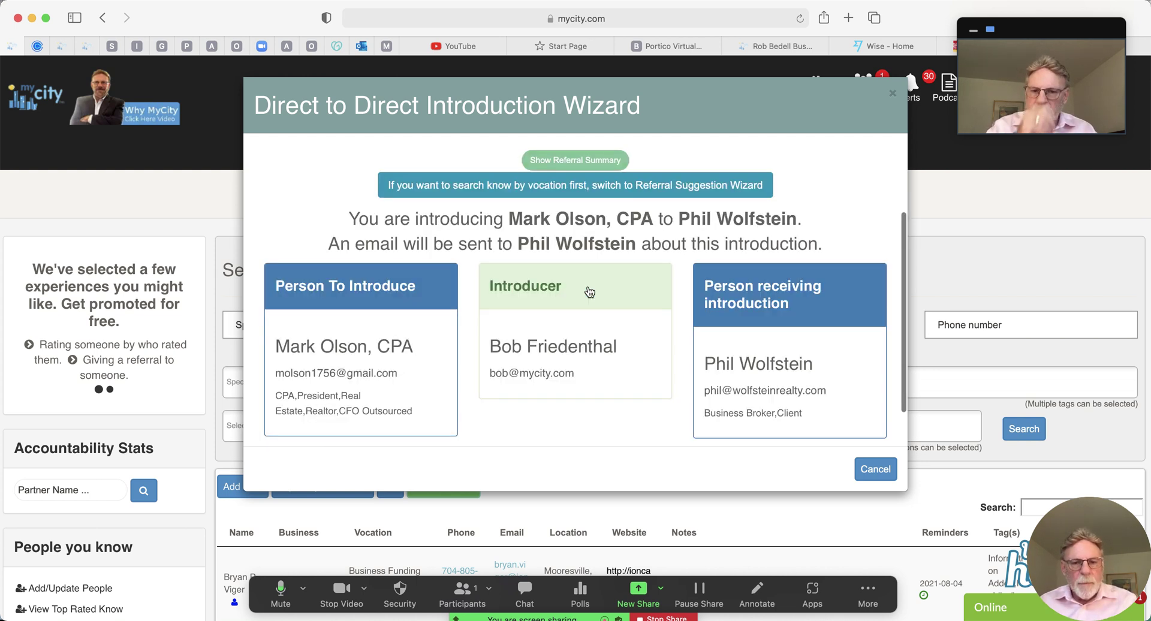
pyautogui.scroll(-3, 589, 292)
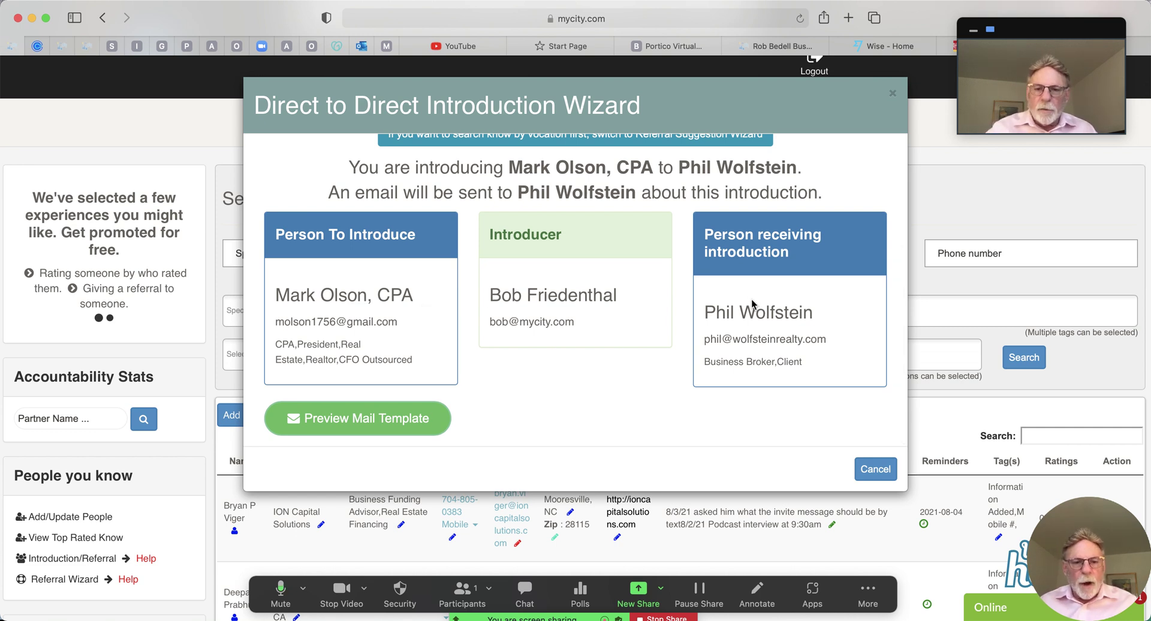
pyautogui.scroll(-2, 645, 354)
pyautogui.click(406, 422)
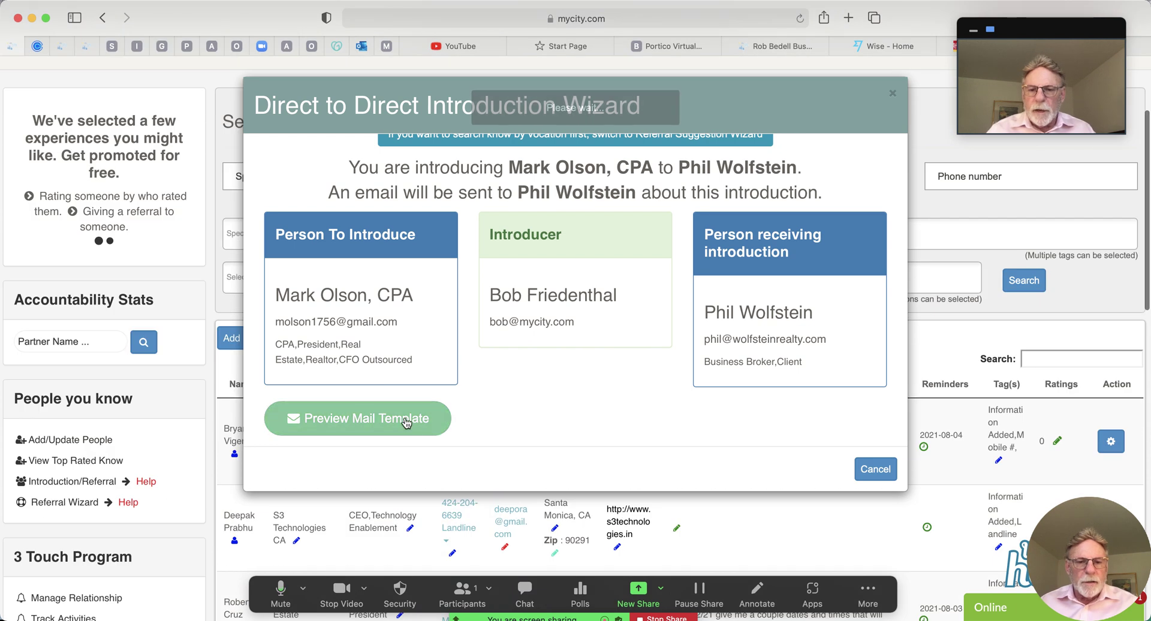
pyautogui.scroll(-3, 596, 371)
pyautogui.click(689, 426)
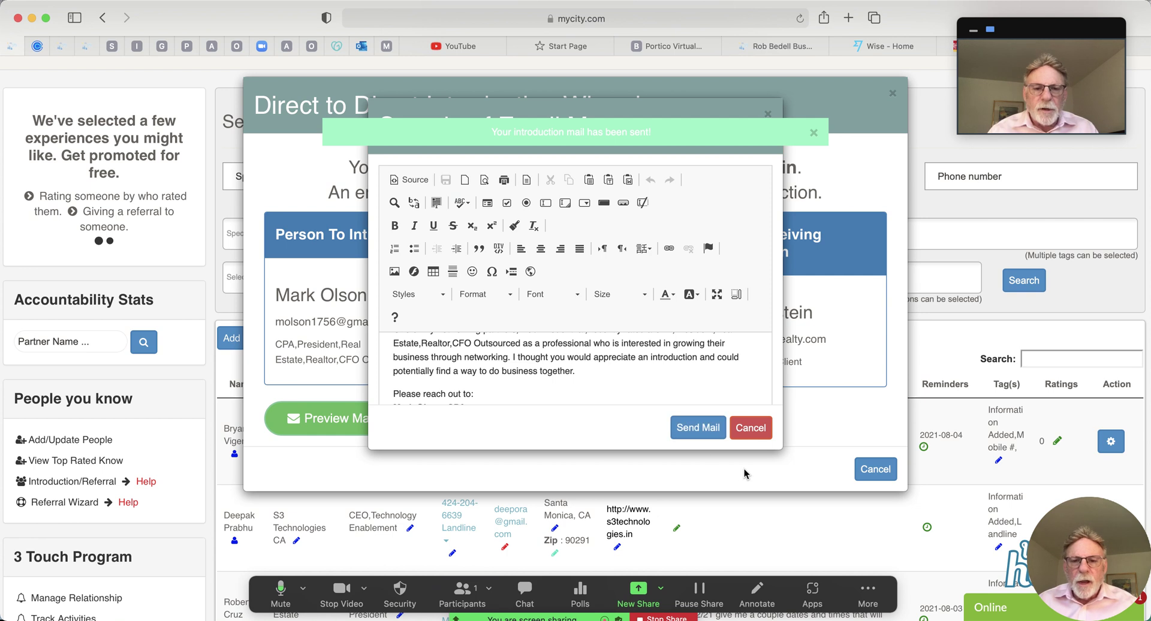
pyautogui.click(752, 432)
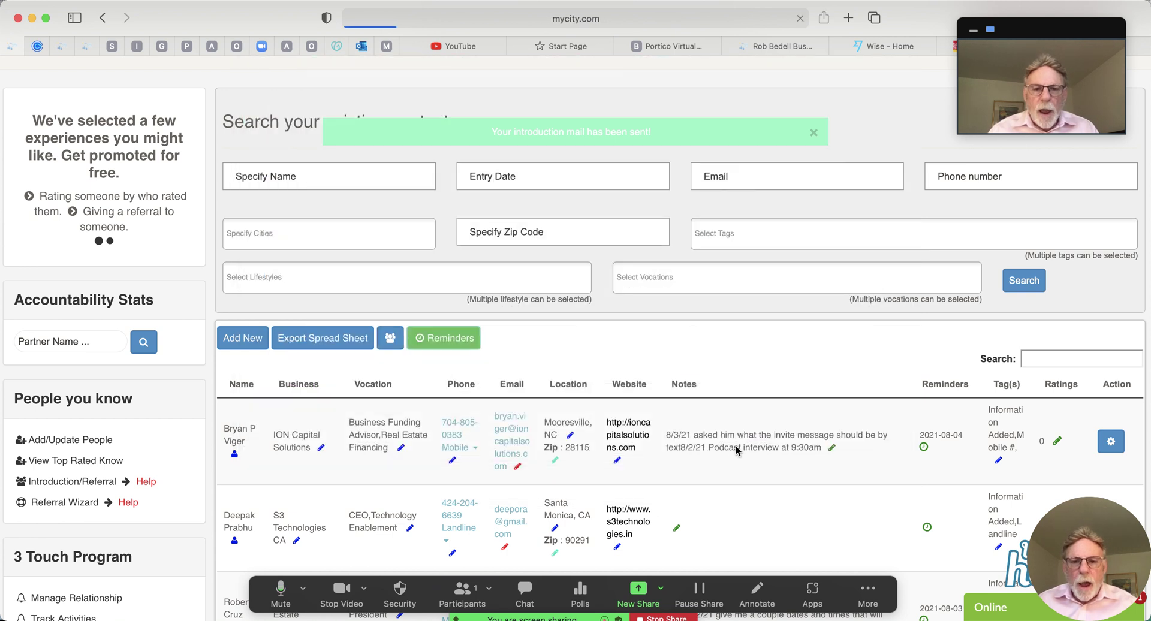